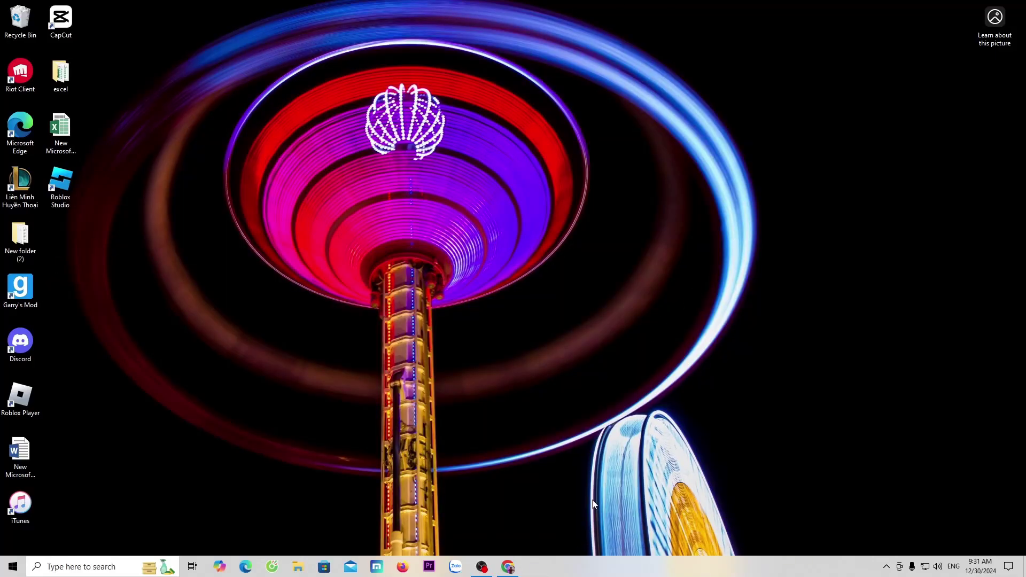
Bring Chrome forward and download the LDPlayer 9 installer (LDPlayer9_ens_1001_ld.exe) from en.ldplayer.net.
left_click(509, 568)
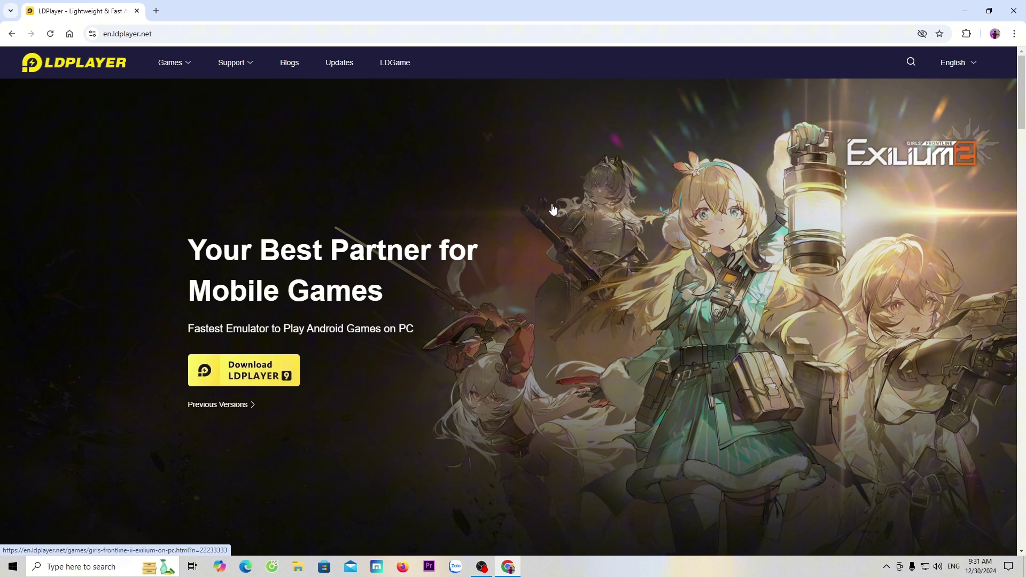
left_click(259, 379)
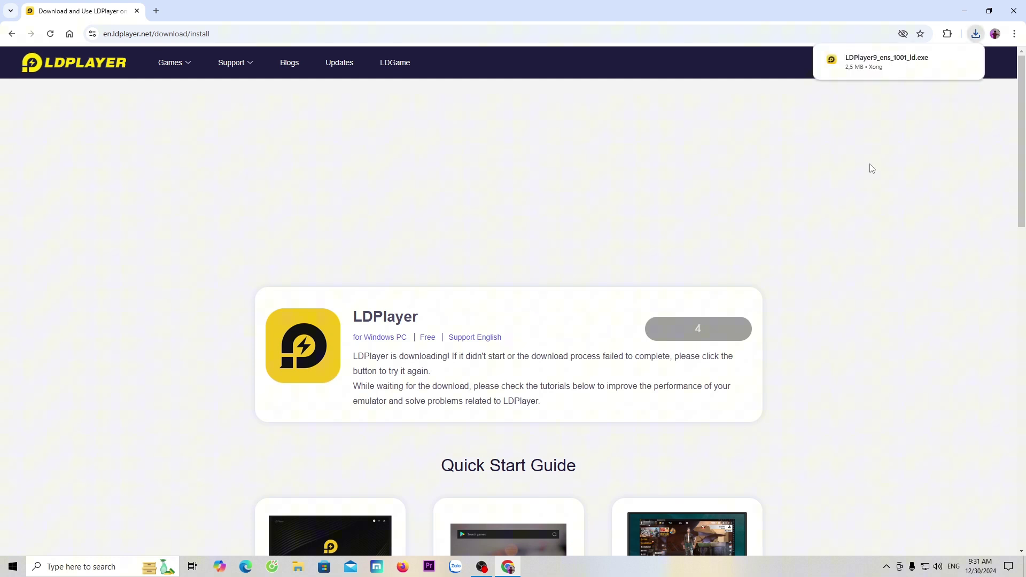
Minimize Chrome and confirm the LDPlayer install folder as C:\LDPlayer\LDPlayer9\ through Browse.
mouse_move(876, 60)
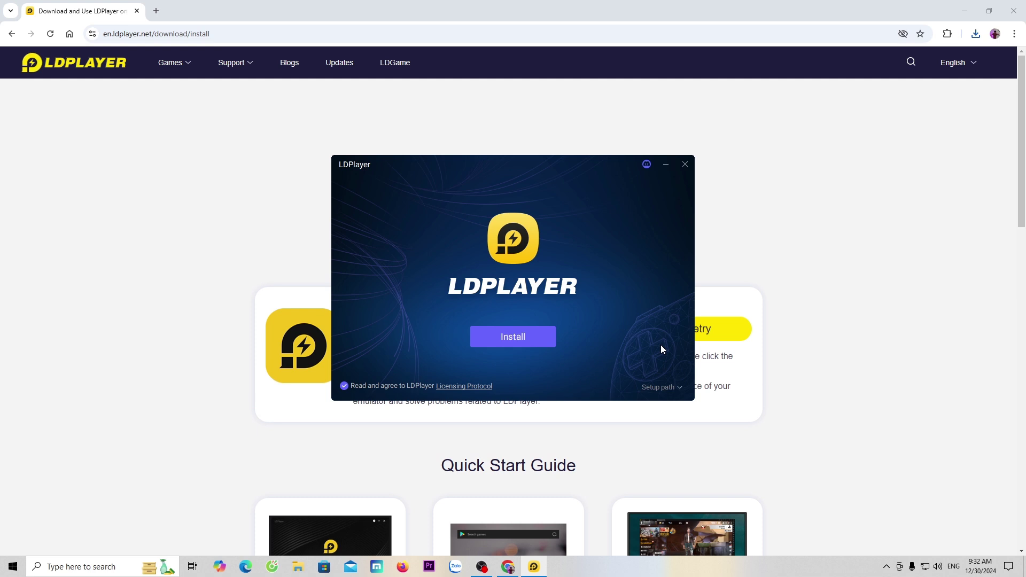
left_click(964, 10)
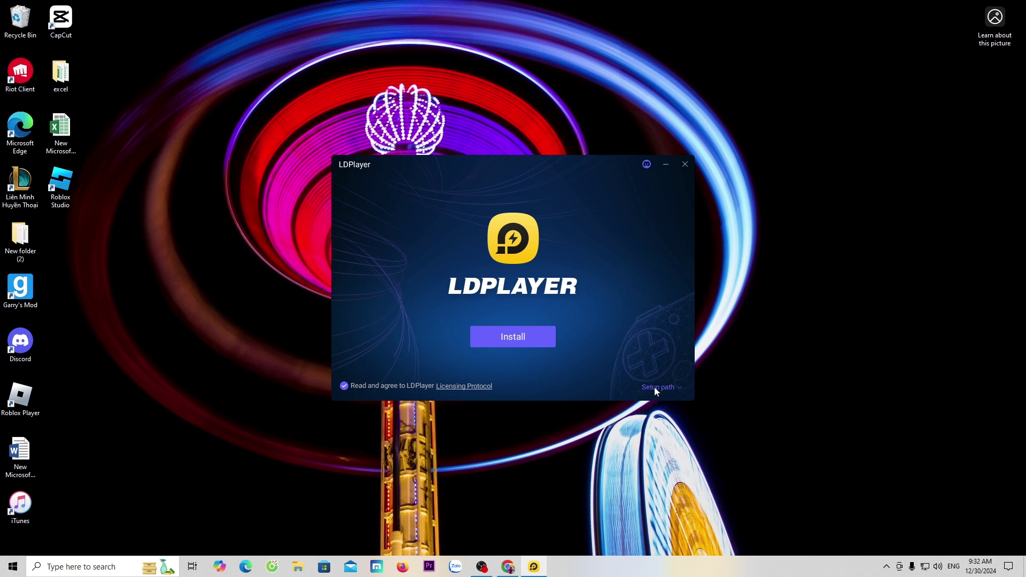
left_click(677, 389)
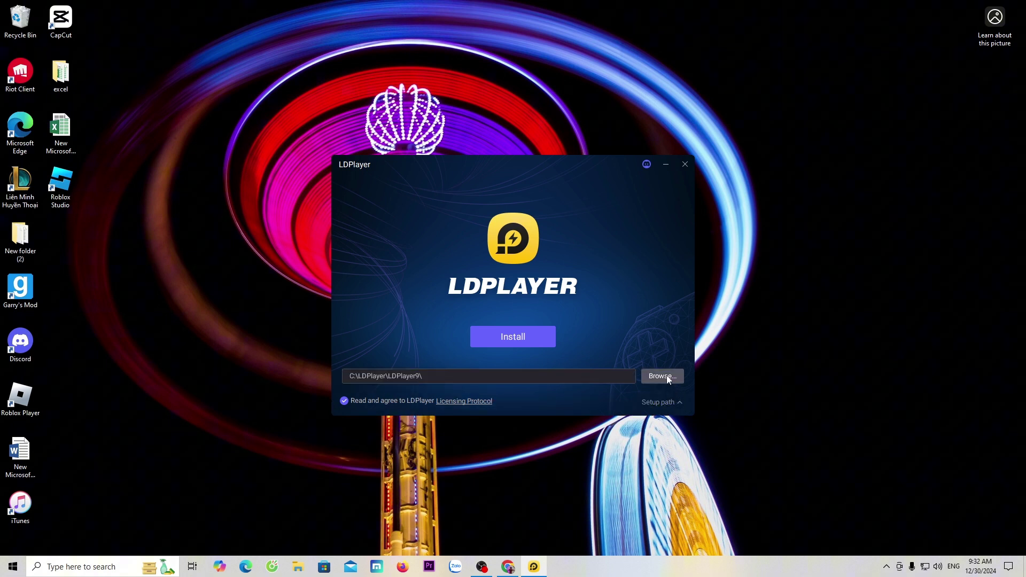
left_click(667, 378)
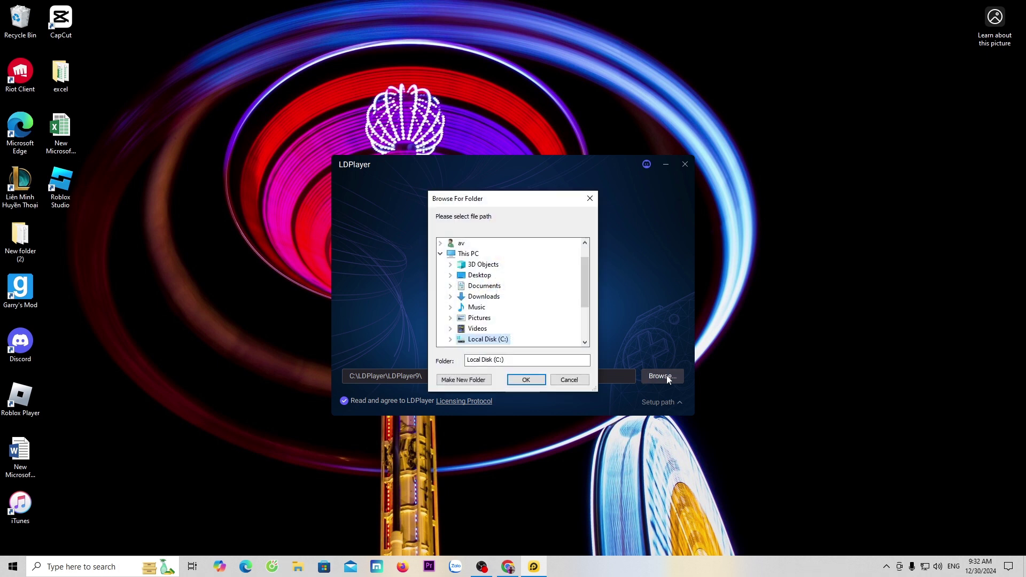
left_click_drag(586, 286, 592, 311)
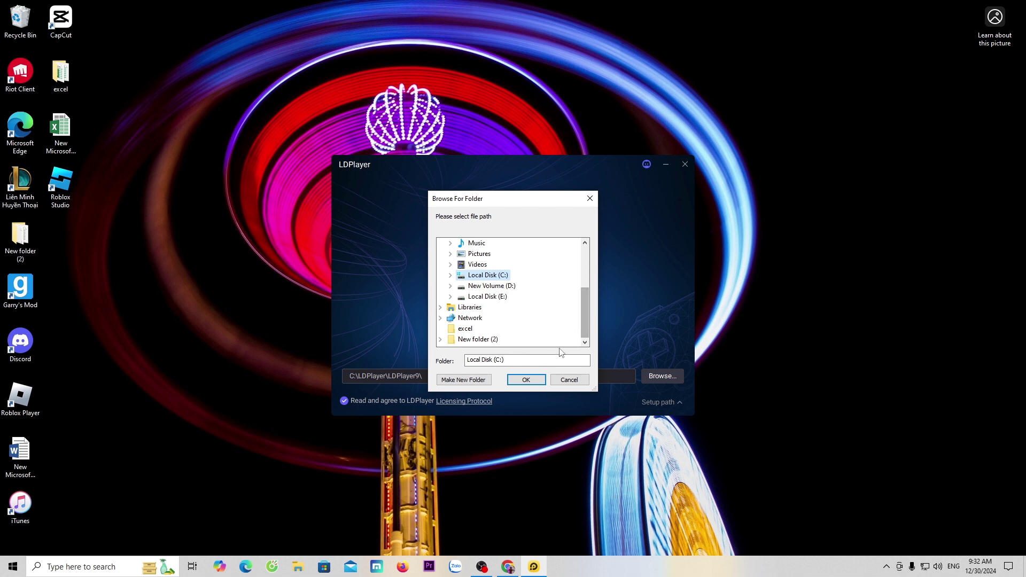
left_click(527, 380)
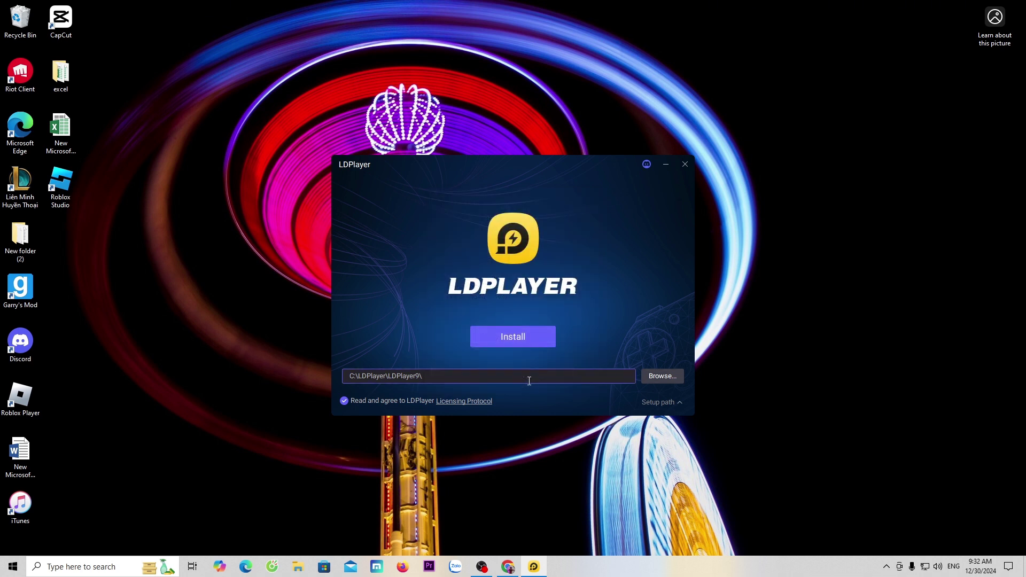
Install LDPlayer 9 and let version 9.1.34 launch to its Android home screen.
left_click(523, 340)
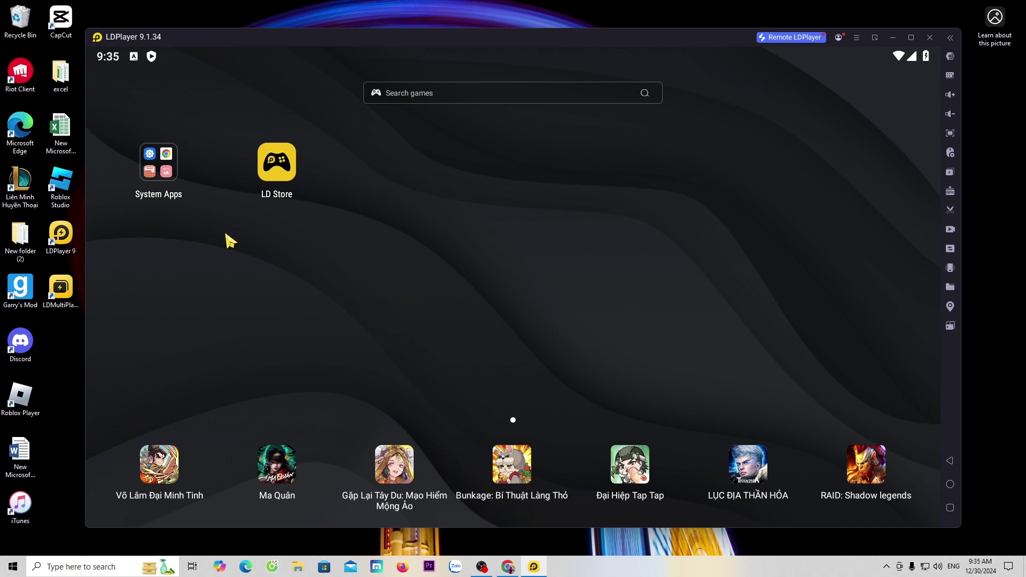
Open the Play Store from System Apps and sign in with the Google account's email and password.
left_click(163, 178)
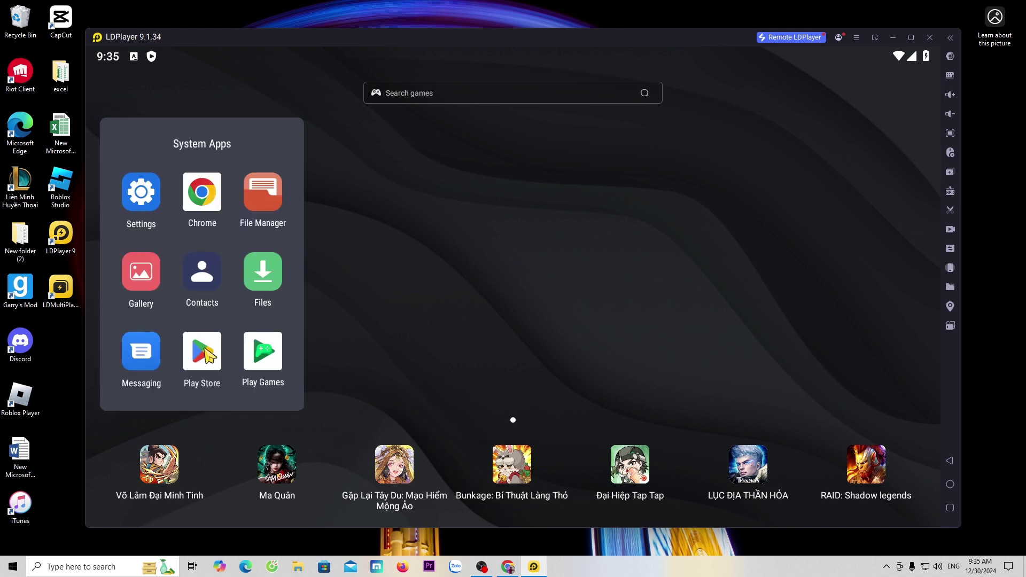
left_click(209, 359)
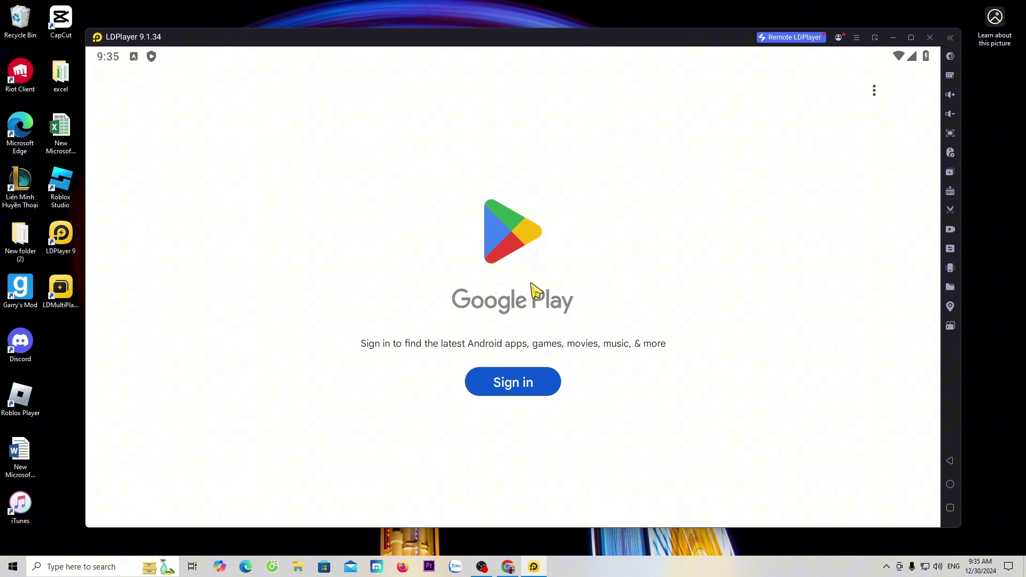
left_click(539, 394)
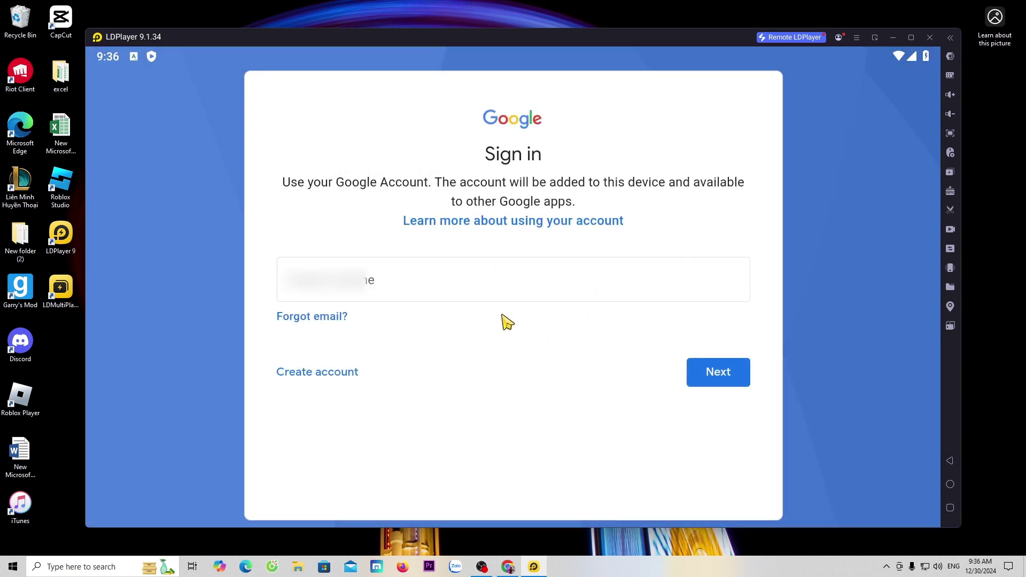
left_click(502, 292)
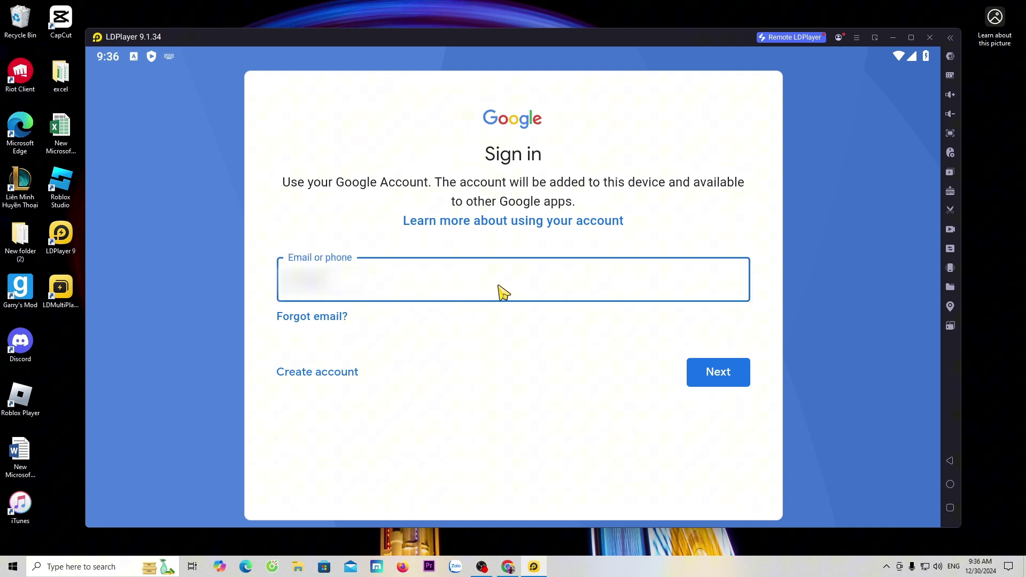
left_click(715, 374)
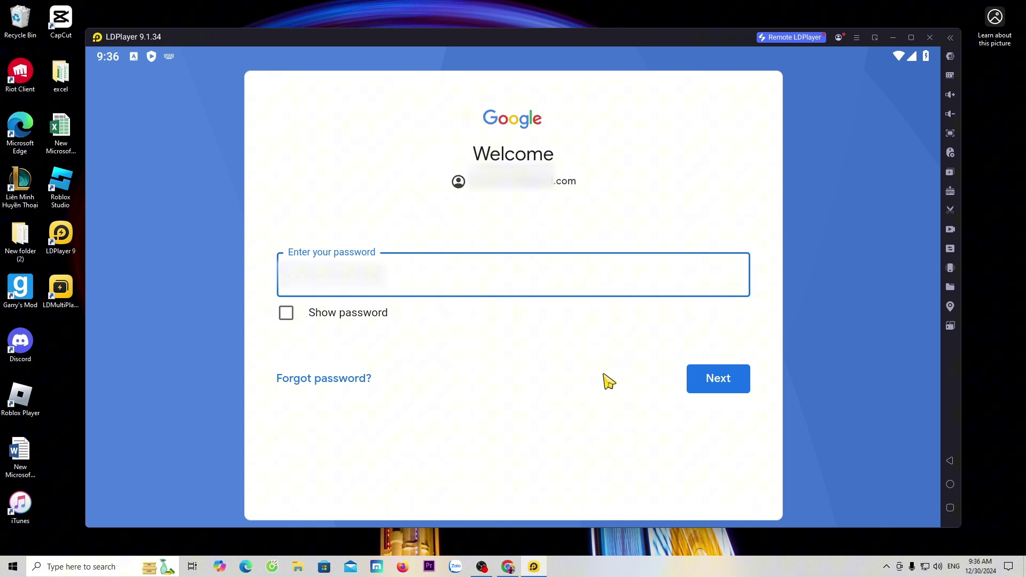
key("ctrl+v")
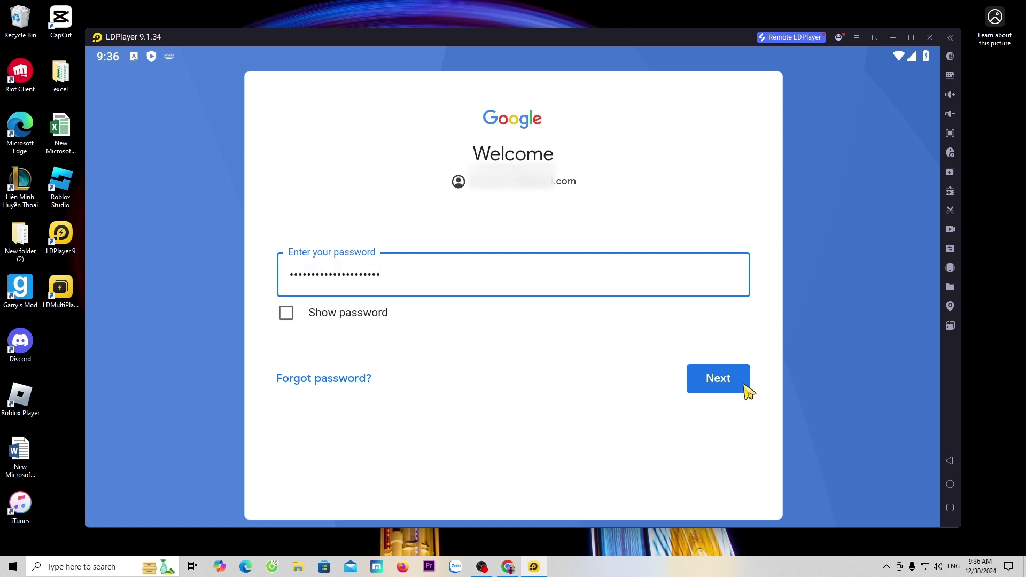
left_click(745, 384)
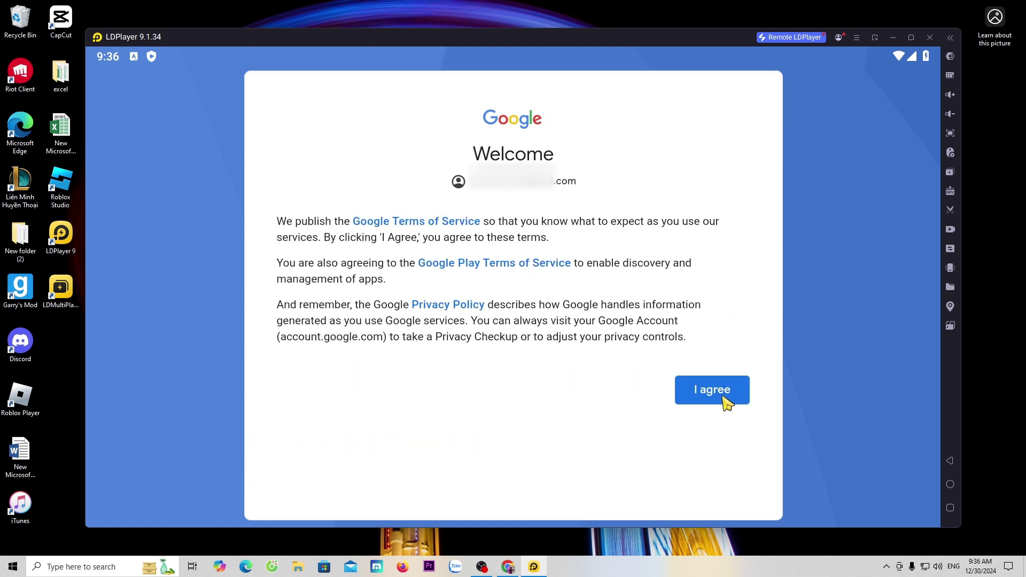
Agree to the Google terms of service and accept the Google services settings.
left_click(723, 397)
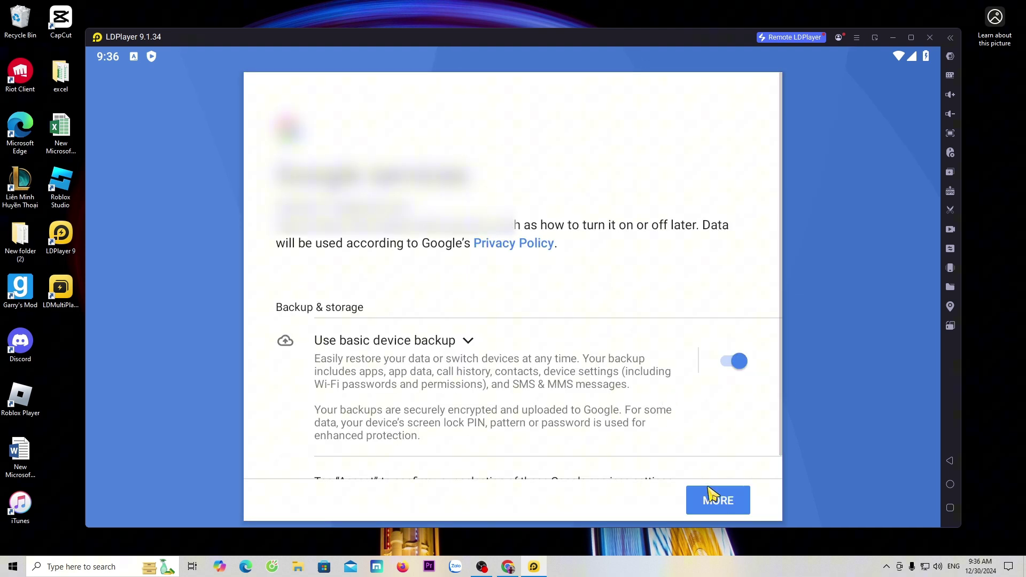
left_click(715, 500)
left_click(716, 500)
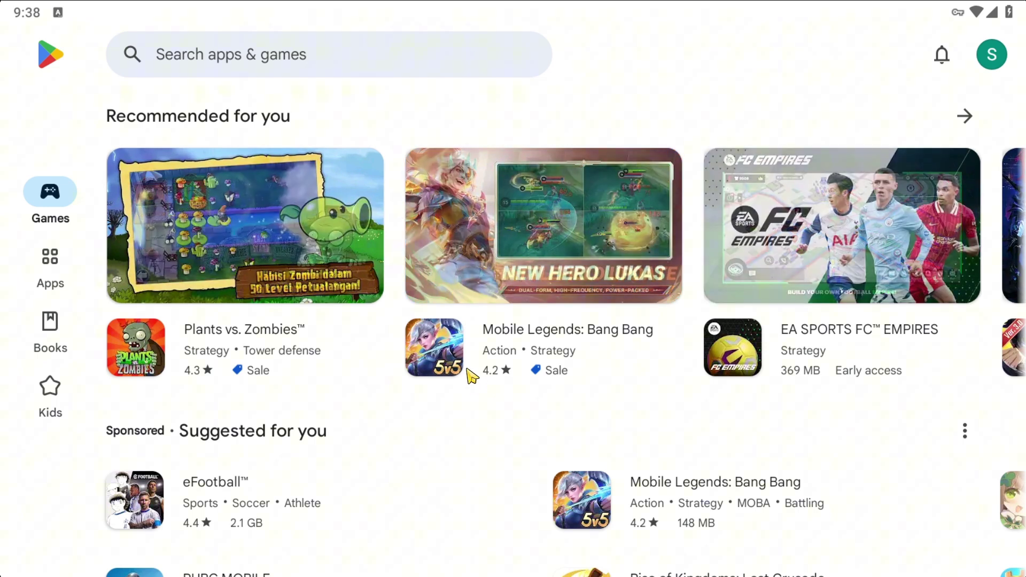
Search the Play Store for 'fc', install EA SPORTS FC Mobile Soccer, and close the store.
left_click(311, 56)
type("fc")
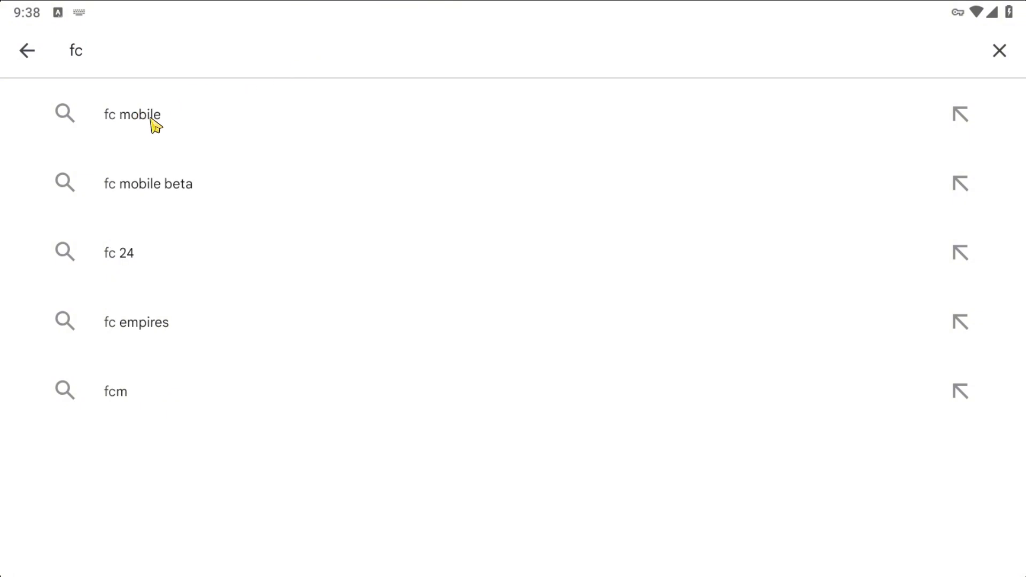
left_click(154, 124)
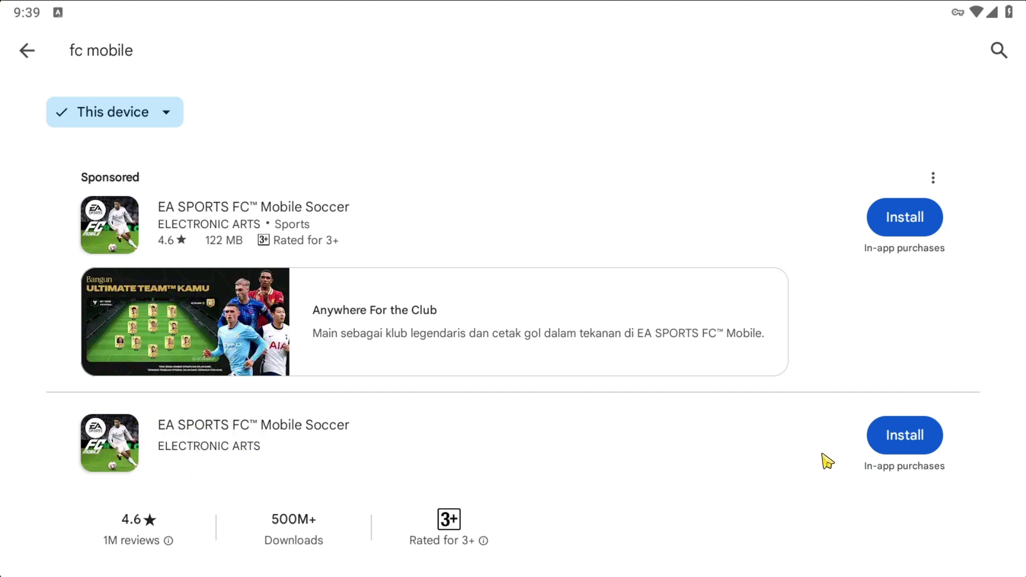
left_click(912, 444)
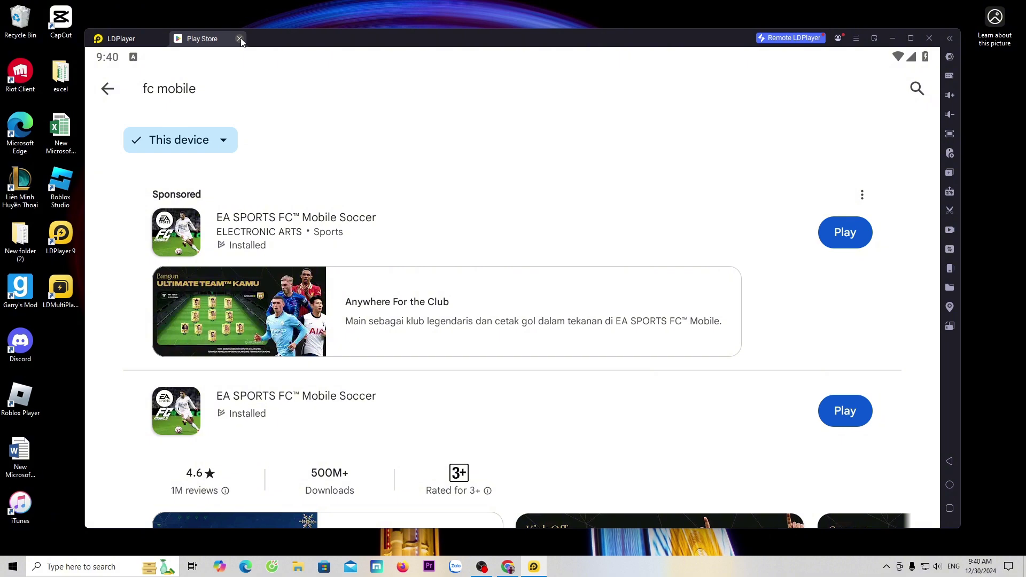
left_click(239, 39)
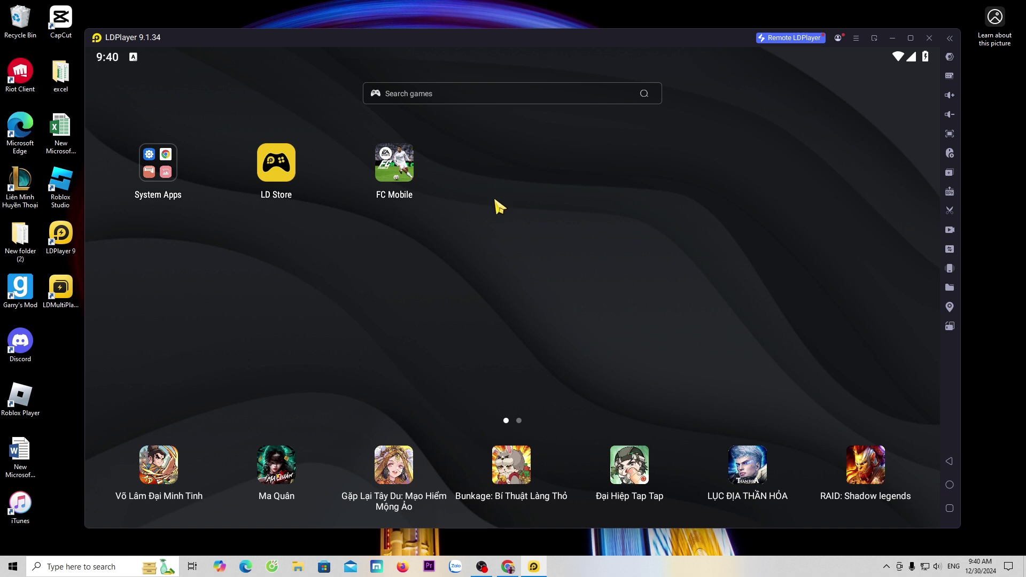
Review the Display, Advanced (4 cores, 4096M RAM) and Model (Honor Magic6) settings, then save.
left_click(855, 38)
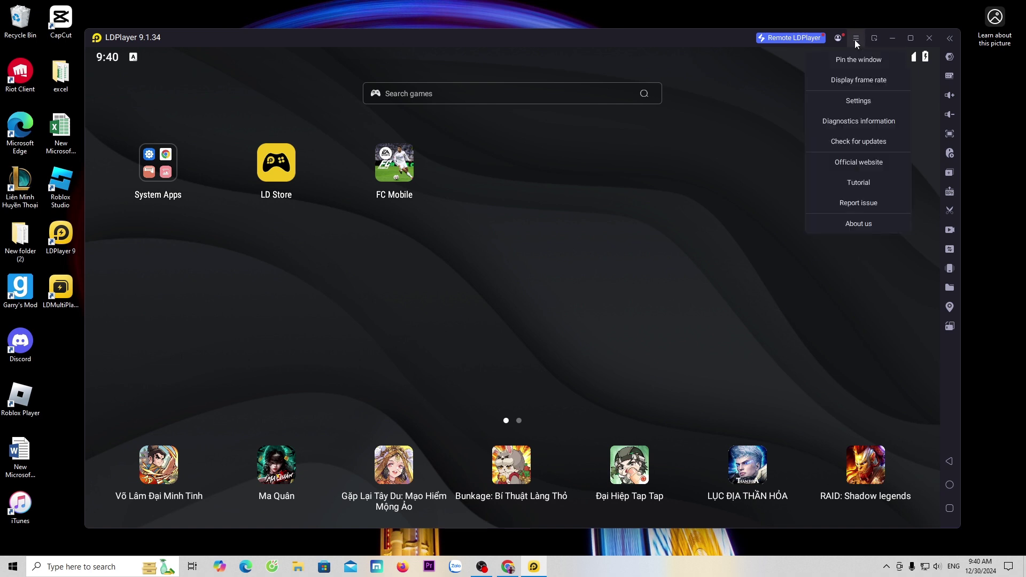
left_click(873, 101)
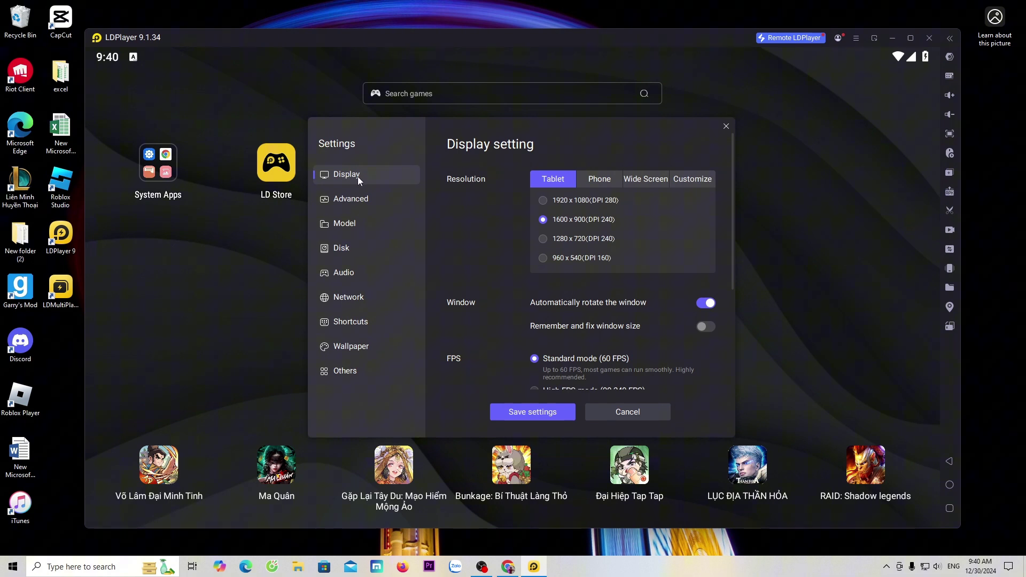
scroll(721, 214, "down", 3)
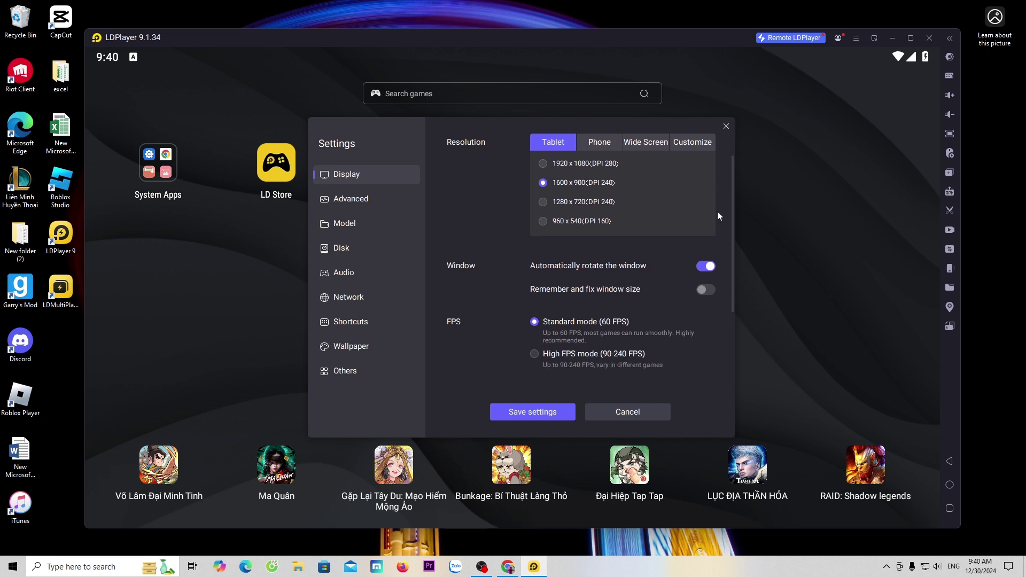
scroll(713, 276, "up", 2)
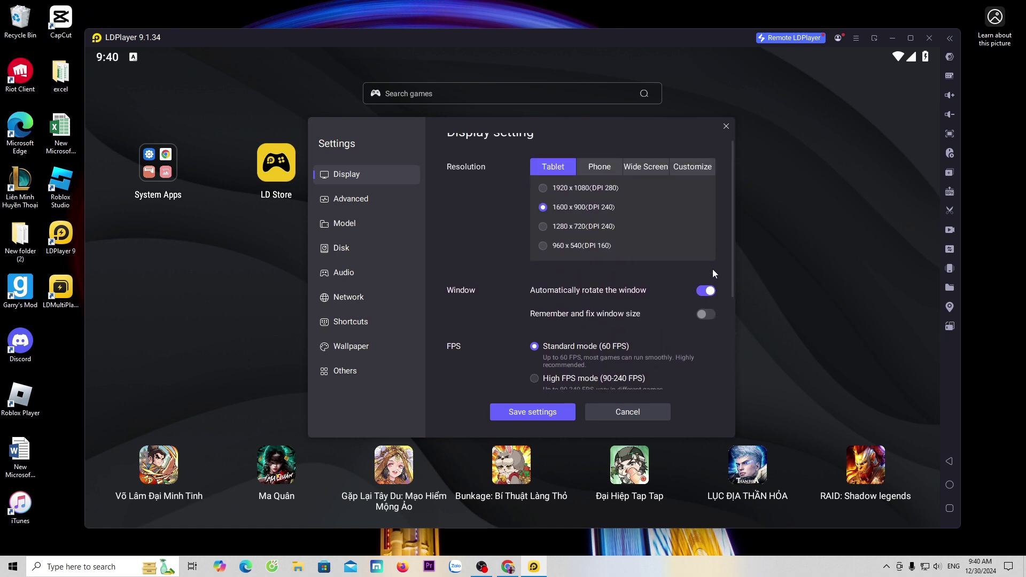
left_click(373, 199)
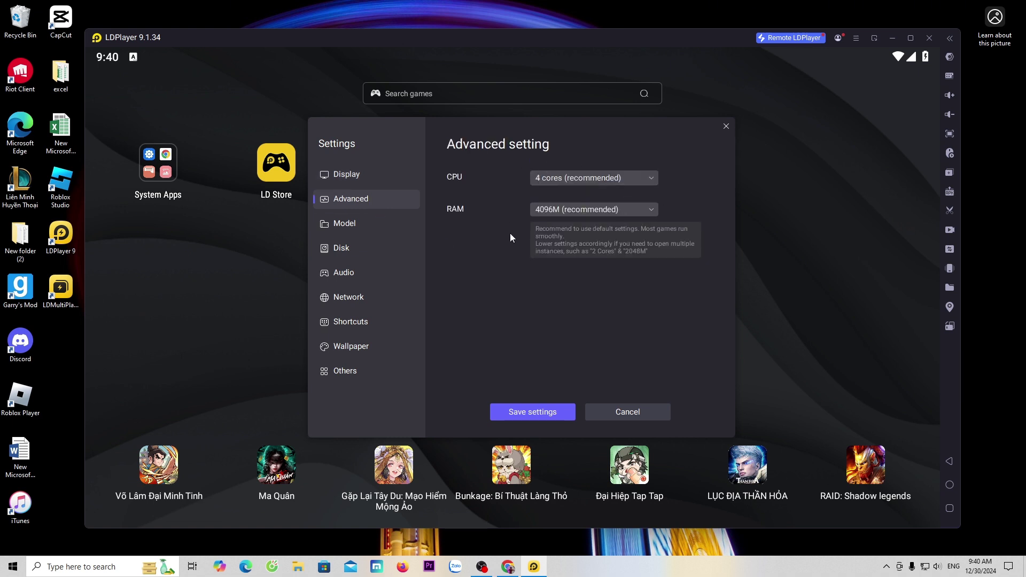
left_click(351, 219)
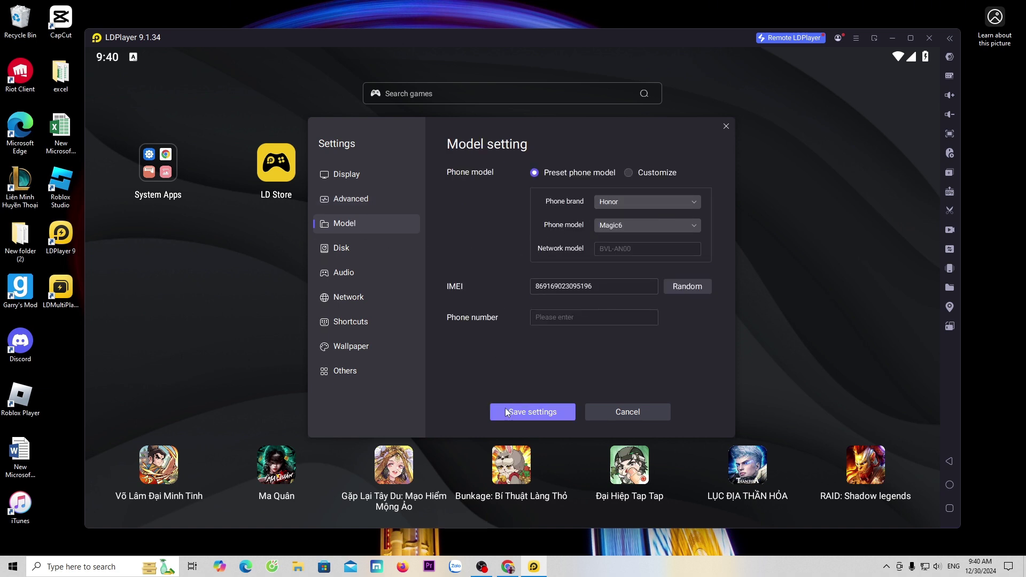
left_click(530, 415)
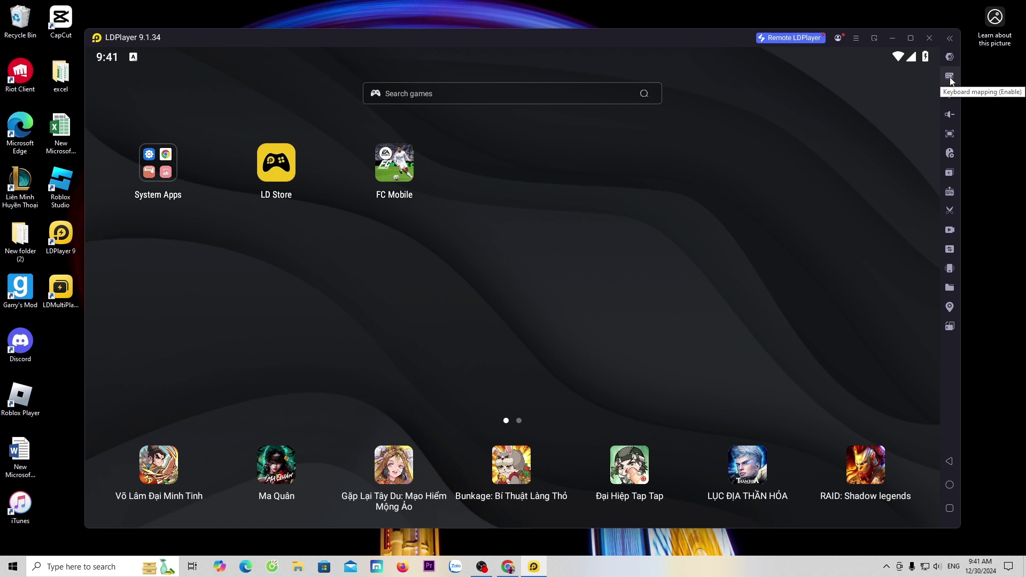
In the keymap editor, place a tap key, WASD pad and right-mouse aim control, then save.
left_click(950, 76)
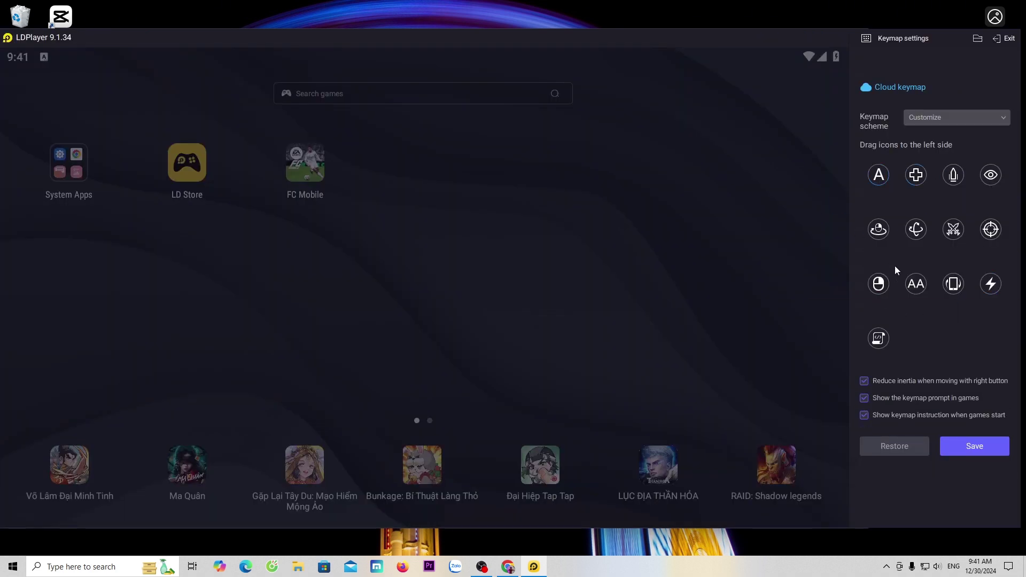
left_click_drag(878, 175, 623, 166)
left_click_drag(916, 174, 664, 225)
left_click_drag(990, 229, 626, 331)
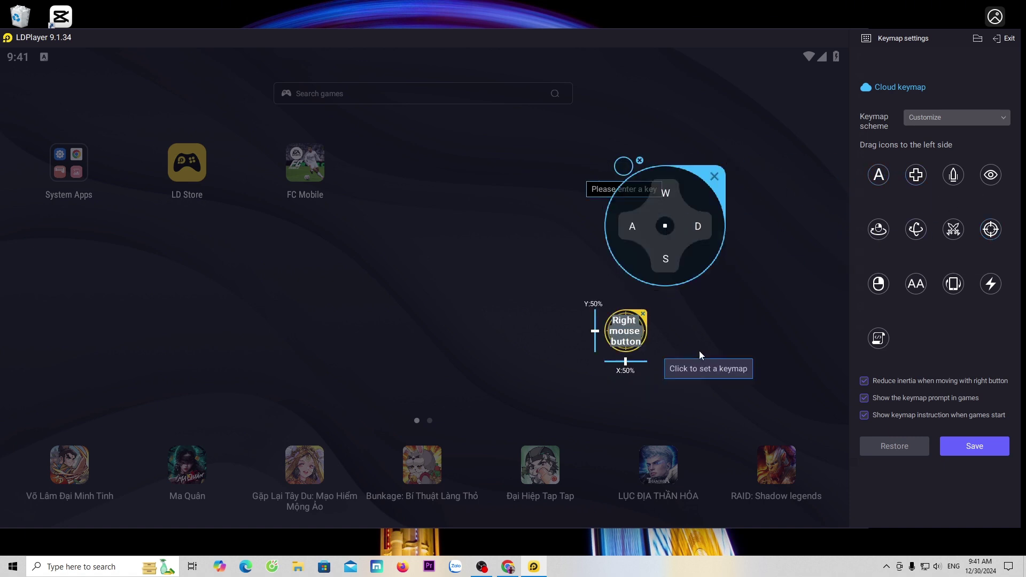
left_click(975, 444)
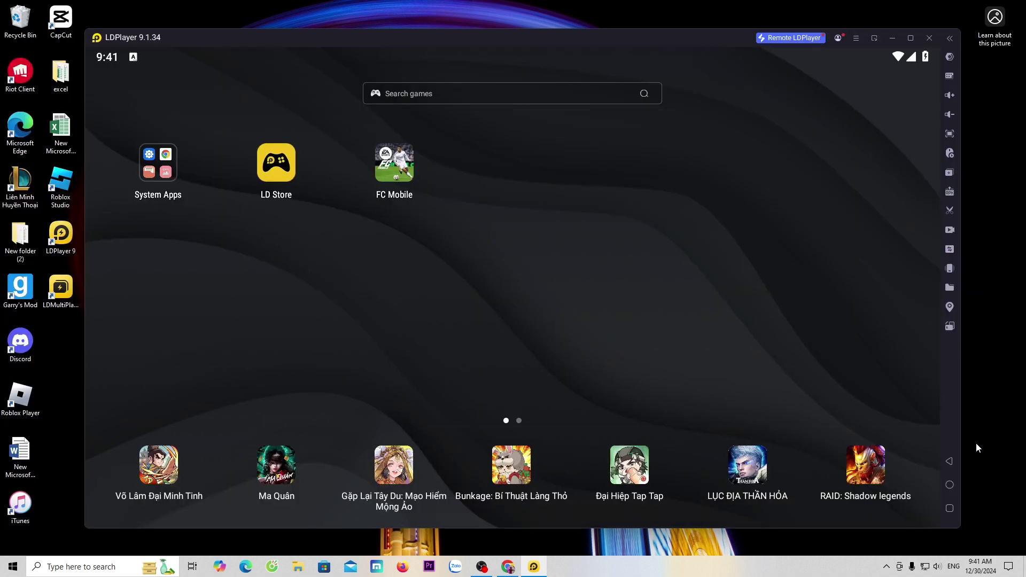
Mute the emulator's media volume, then toggle full screen on and off with F11.
left_click(948, 96)
left_click_drag(908, 288, 910, 351)
key("F11")
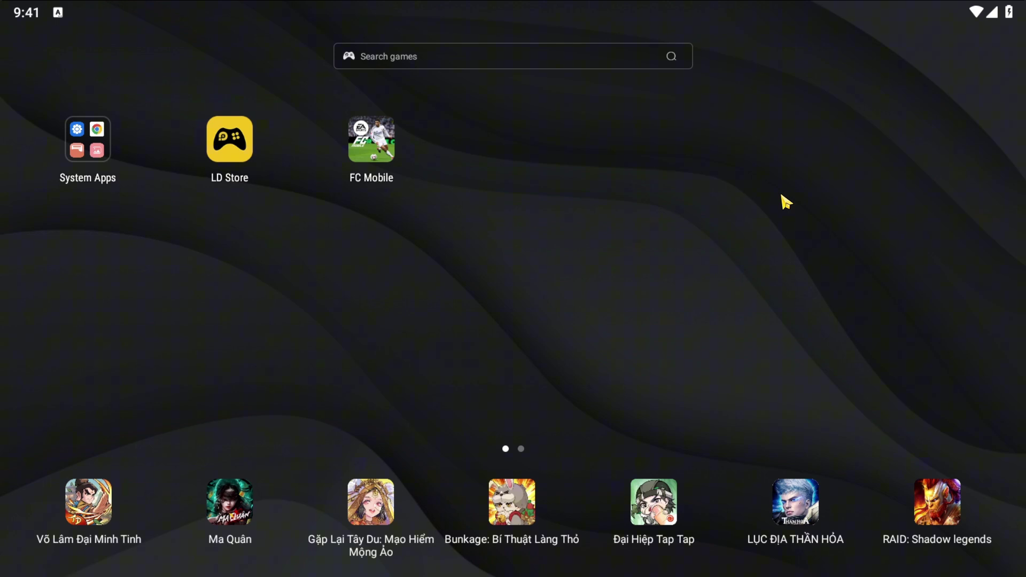
key("F11")
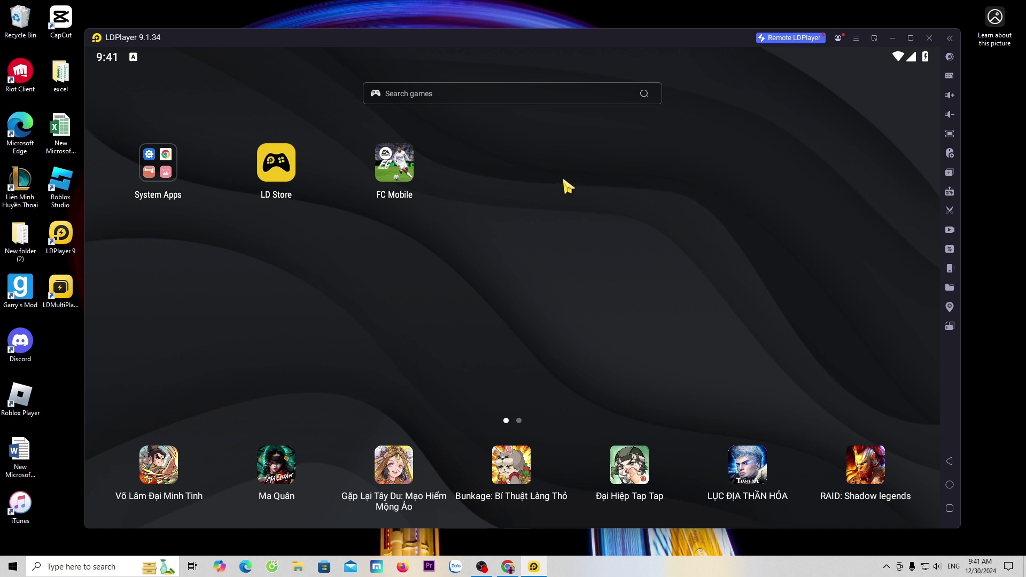
Launch FC Mobile as a guest and save the game's default keymap over the match.
left_click(397, 167)
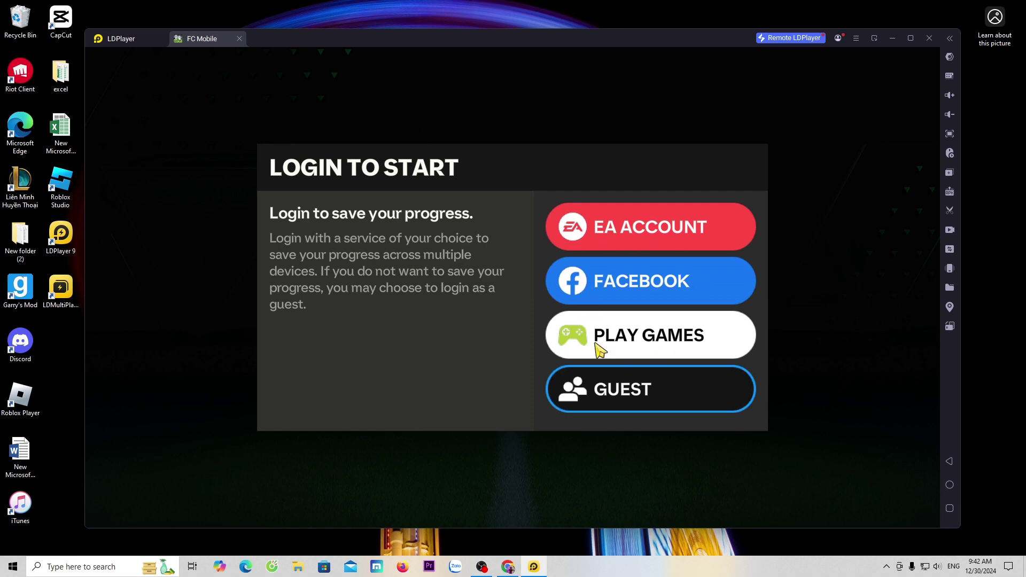
left_click(747, 378)
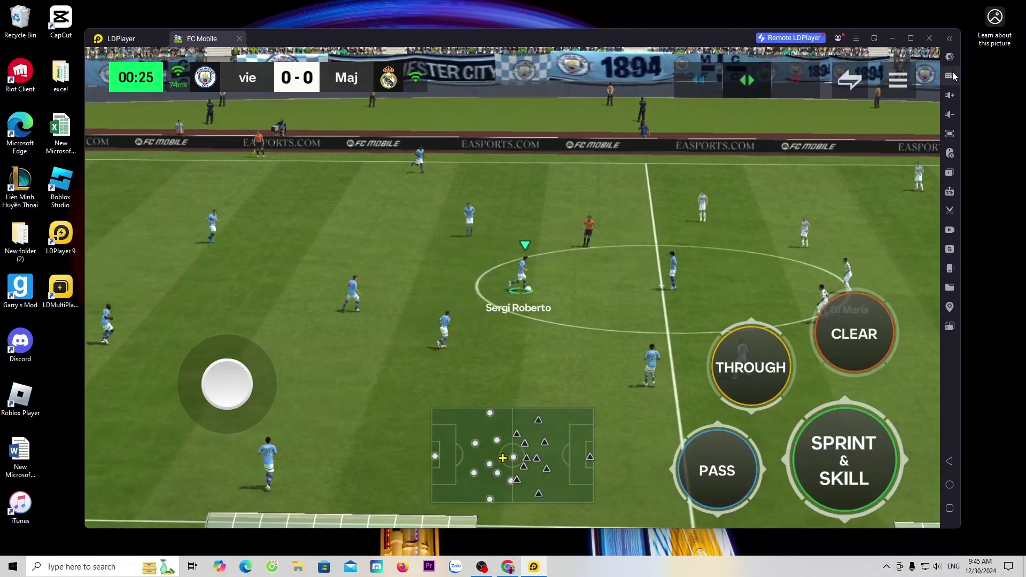
left_click(950, 75)
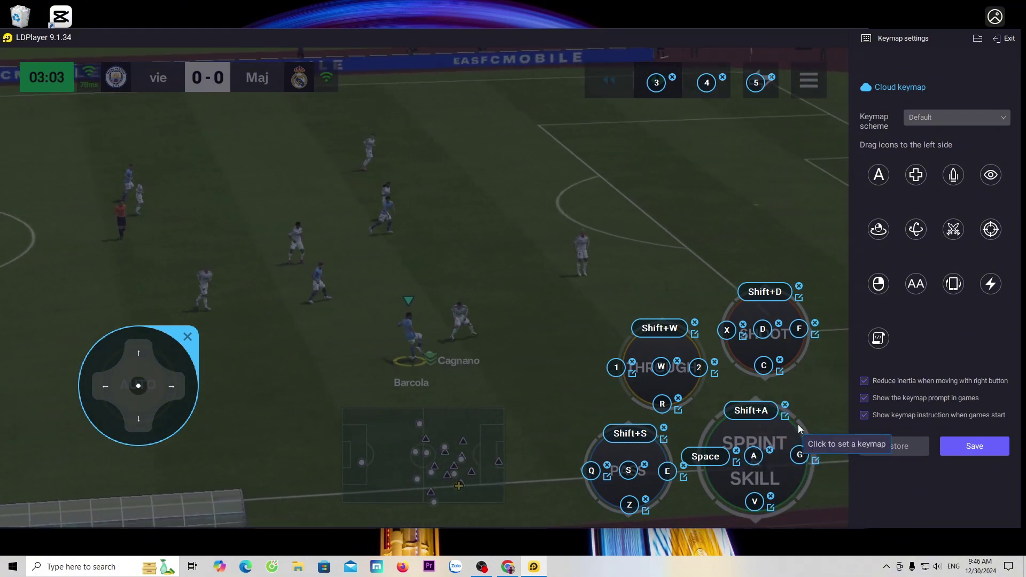
left_click(976, 448)
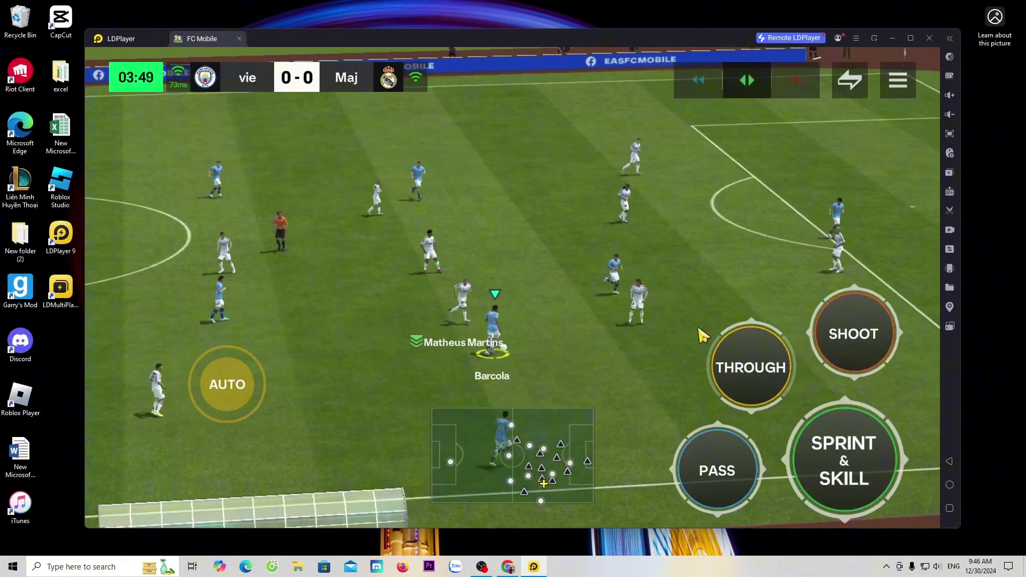
Steer the player with the Up, Left, Right and Down arrow keys.
key("Up")
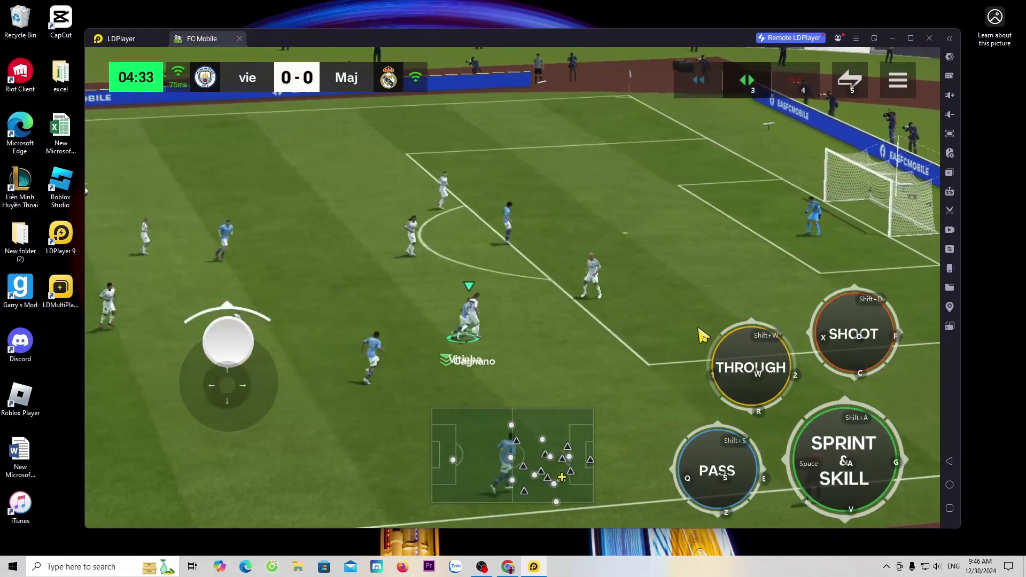
key("Left")
key("Right")
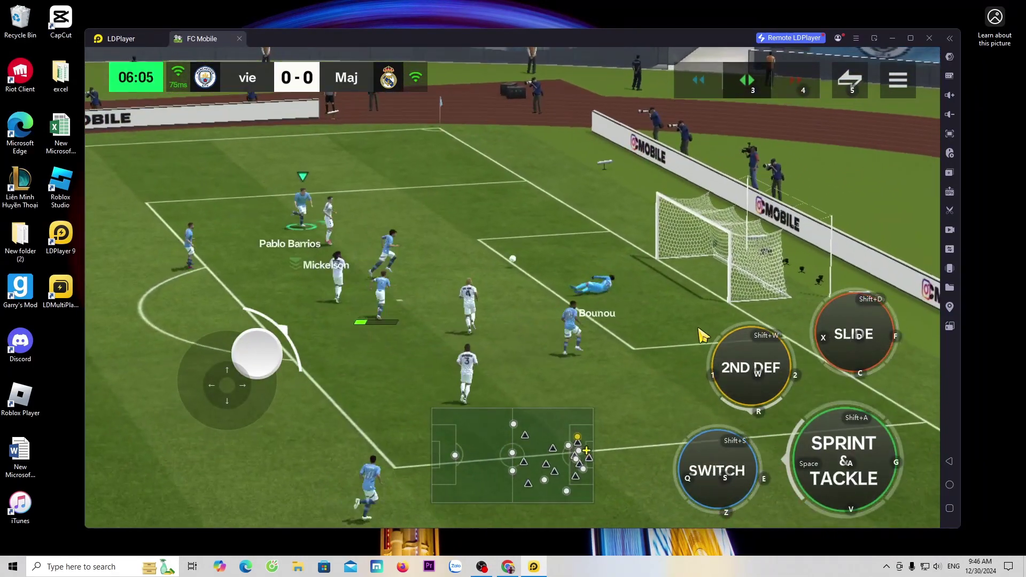
key("Down")
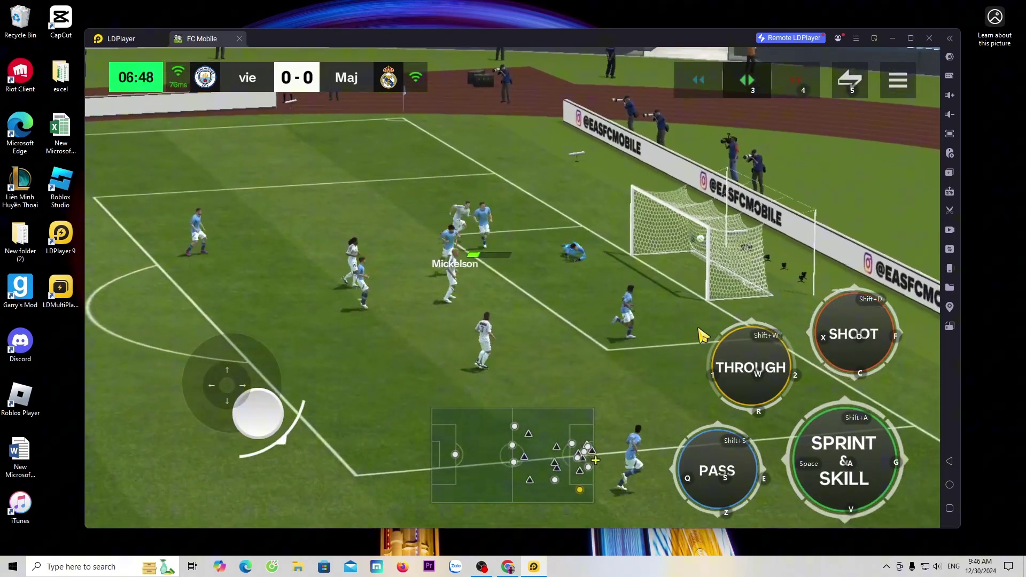